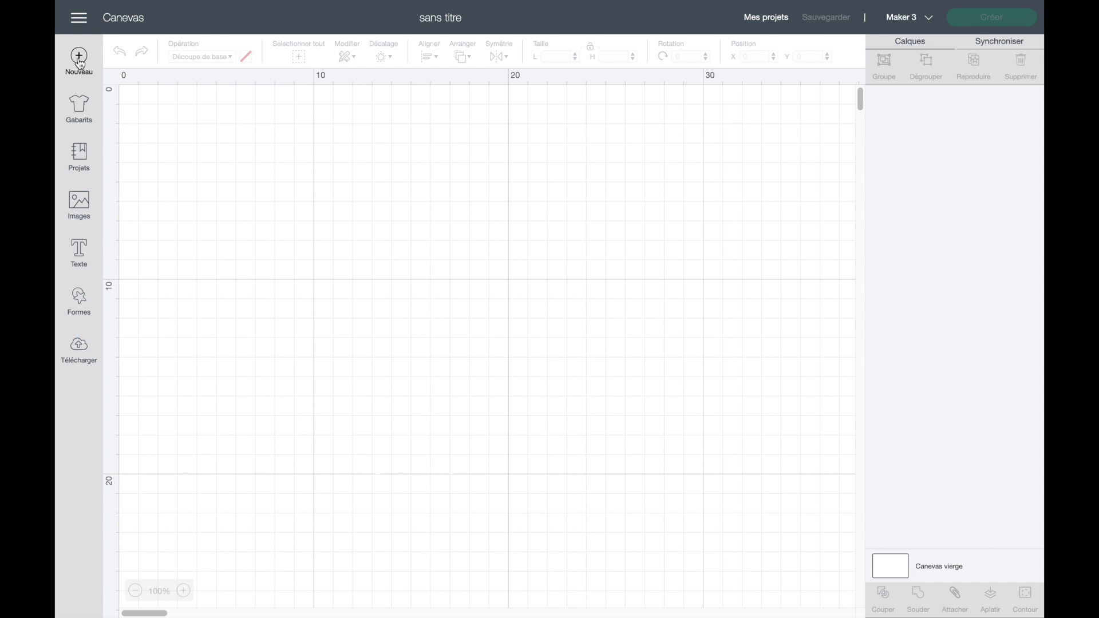
Step: Browse the templates (Gabarits) and project categories, then search all projects for "chats"
click(82, 108)
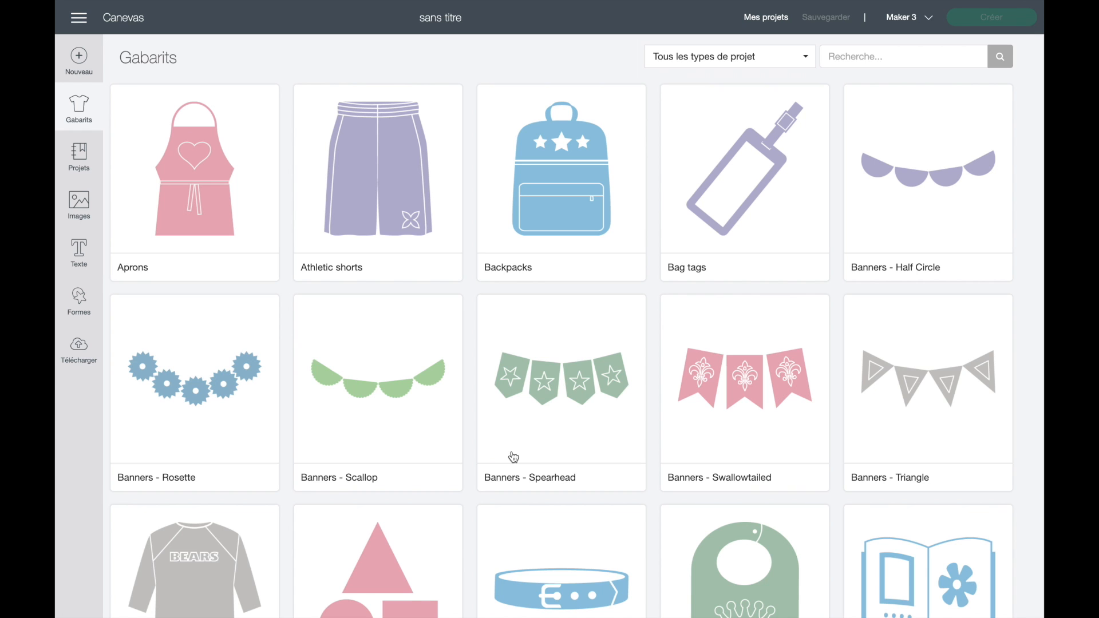
click(80, 156)
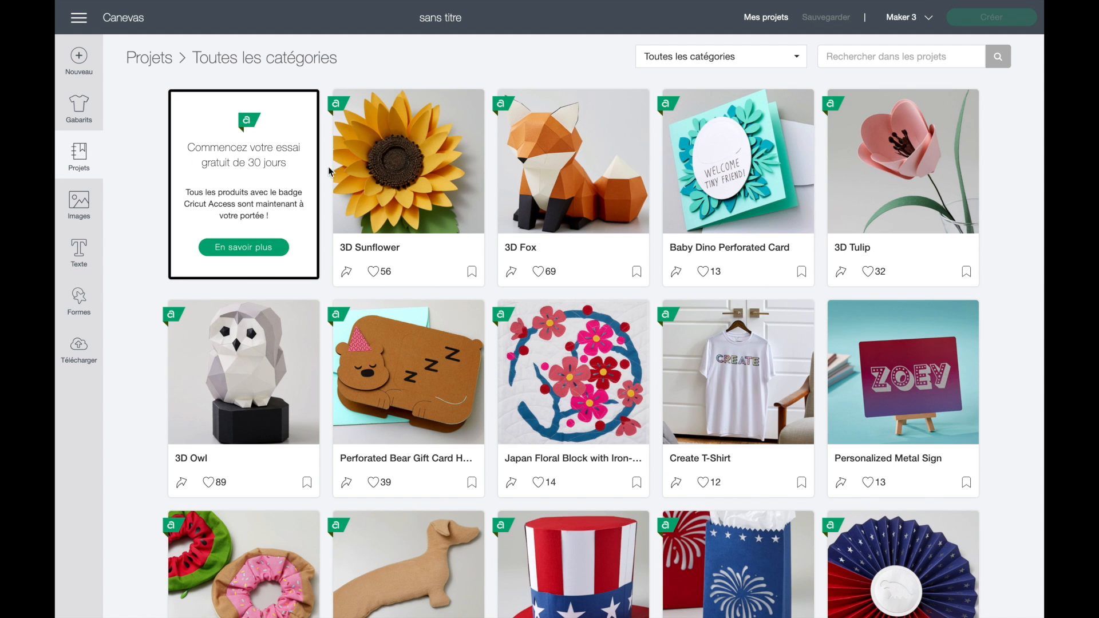
click(697, 60)
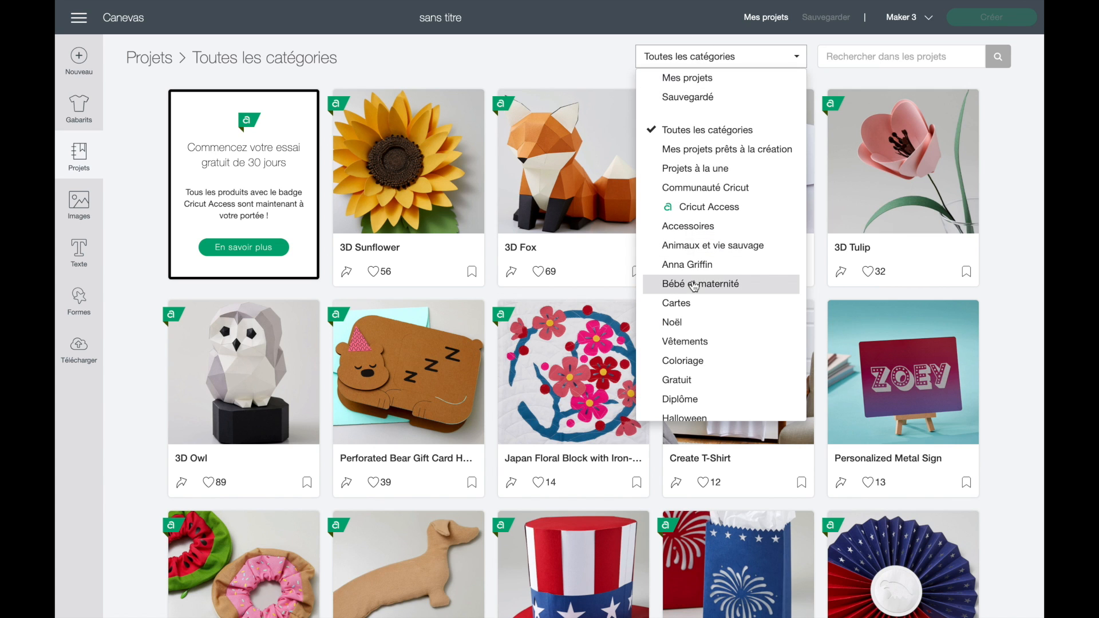
scroll(692, 283, down, 5)
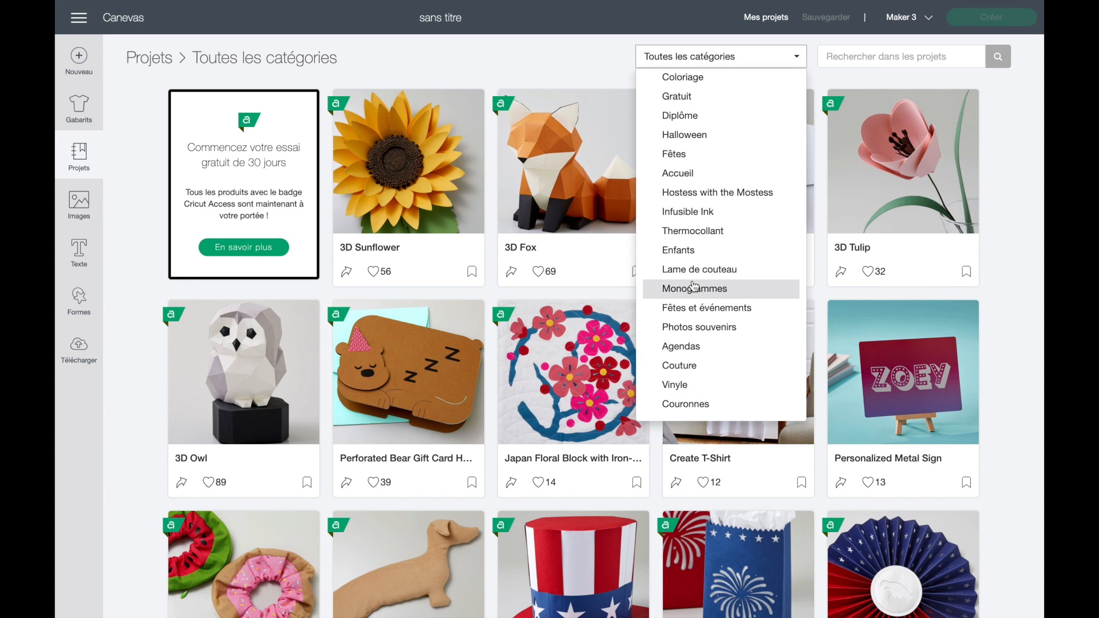
click(842, 57)
text(chats)
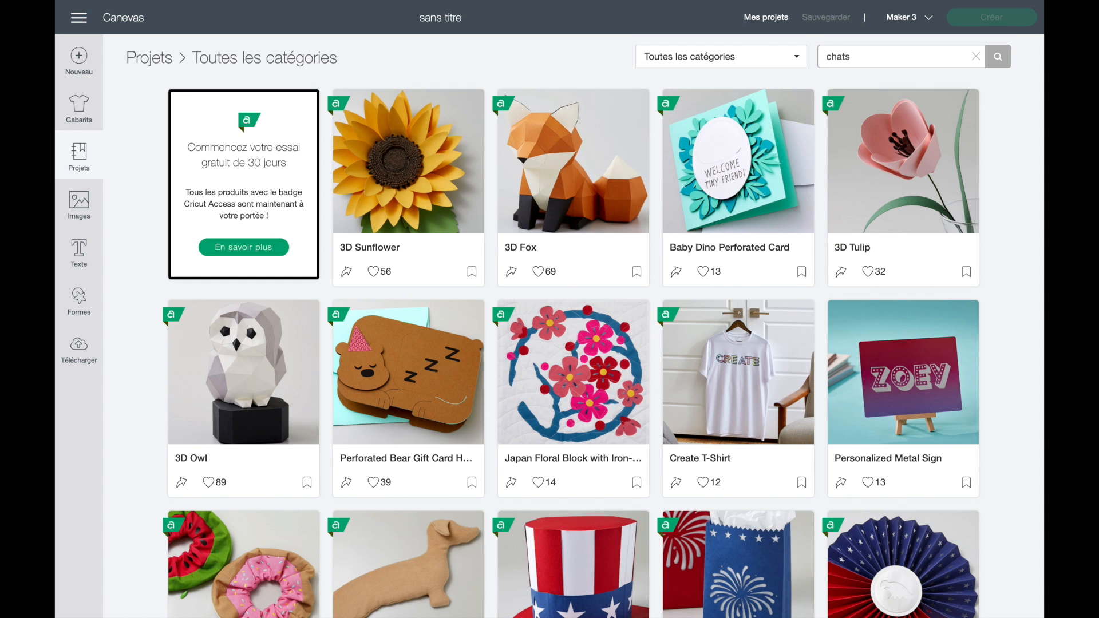
key(Return)
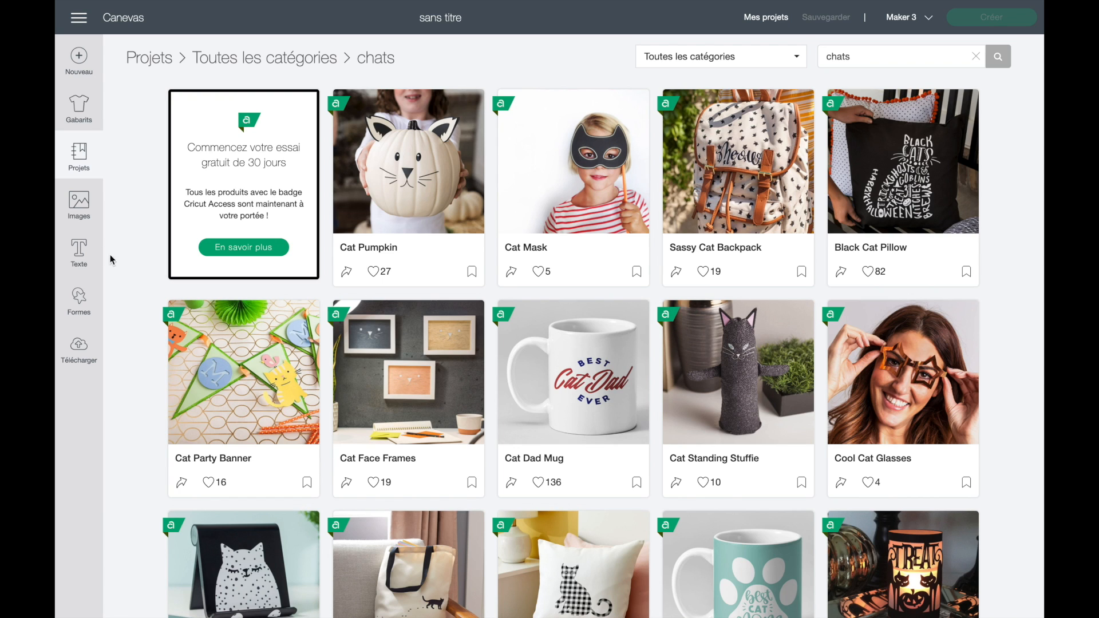
Step: Search the Cricut image library for "chats"
click(83, 203)
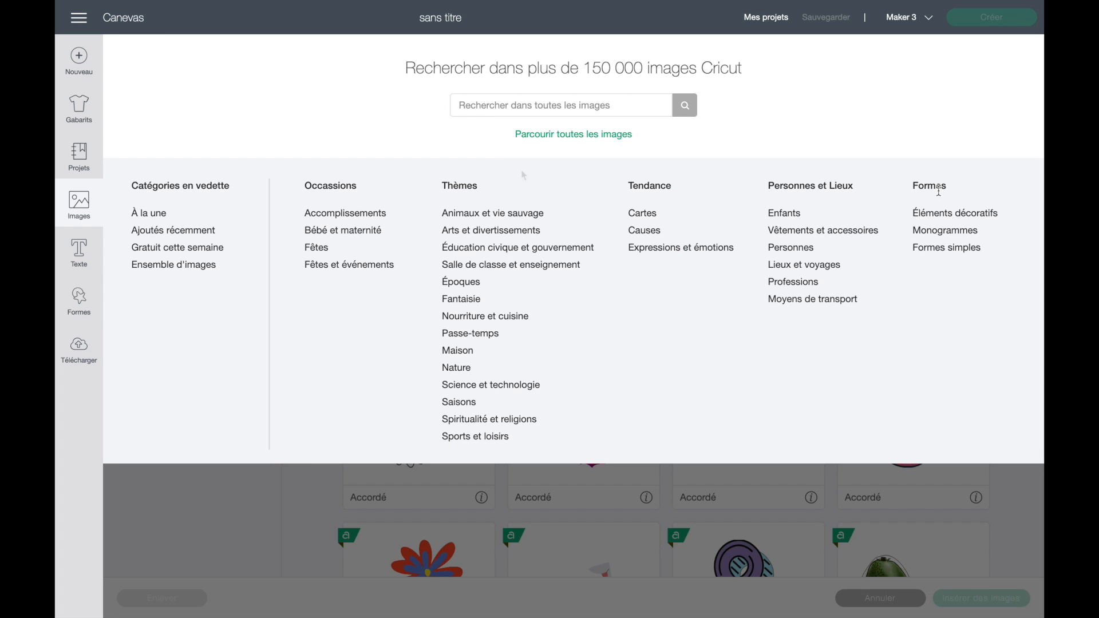
click(493, 106)
text(chats)
key(Return)
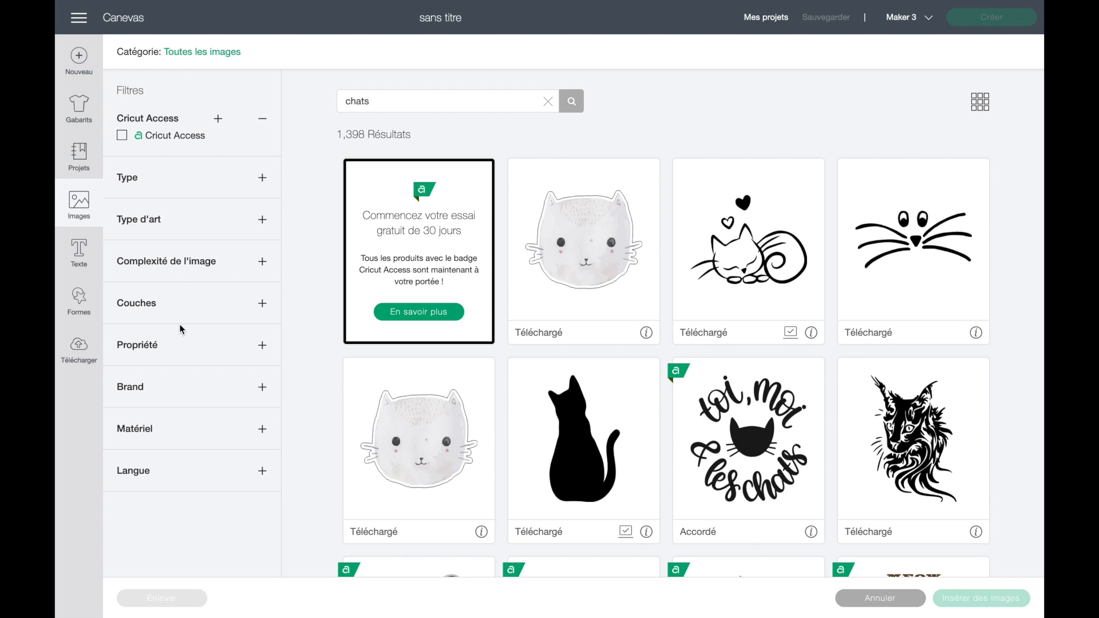
Step: Expand the image search filters, including Matériel, Brand, Propriété, Couches and Complexité de l'image, to examine their options
click(170, 468)
click(172, 429)
click(166, 387)
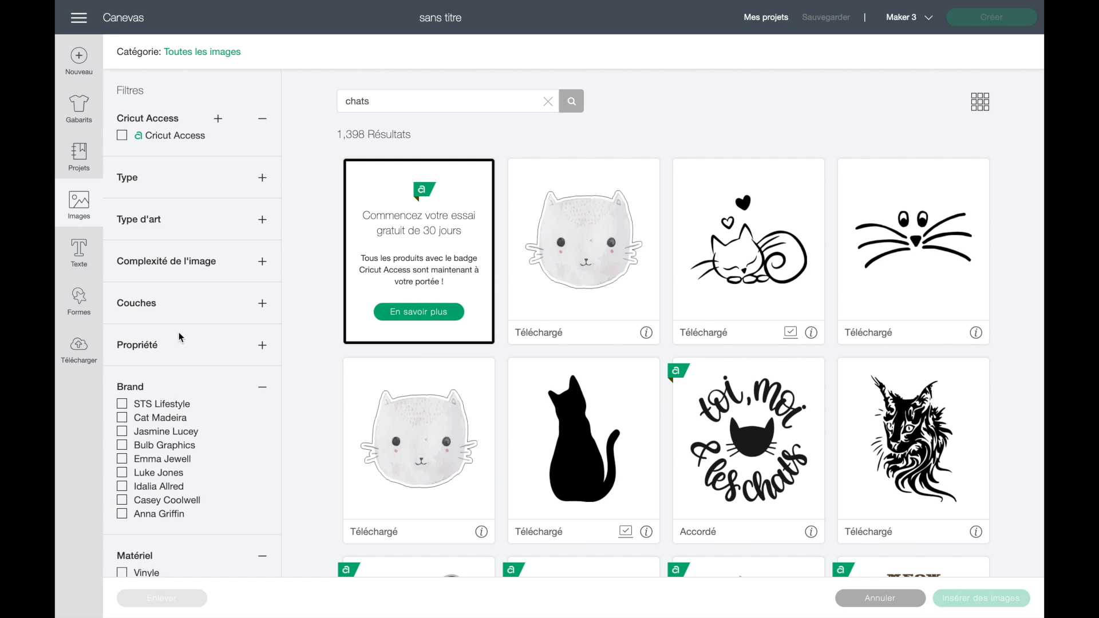
click(179, 332)
click(196, 300)
click(197, 260)
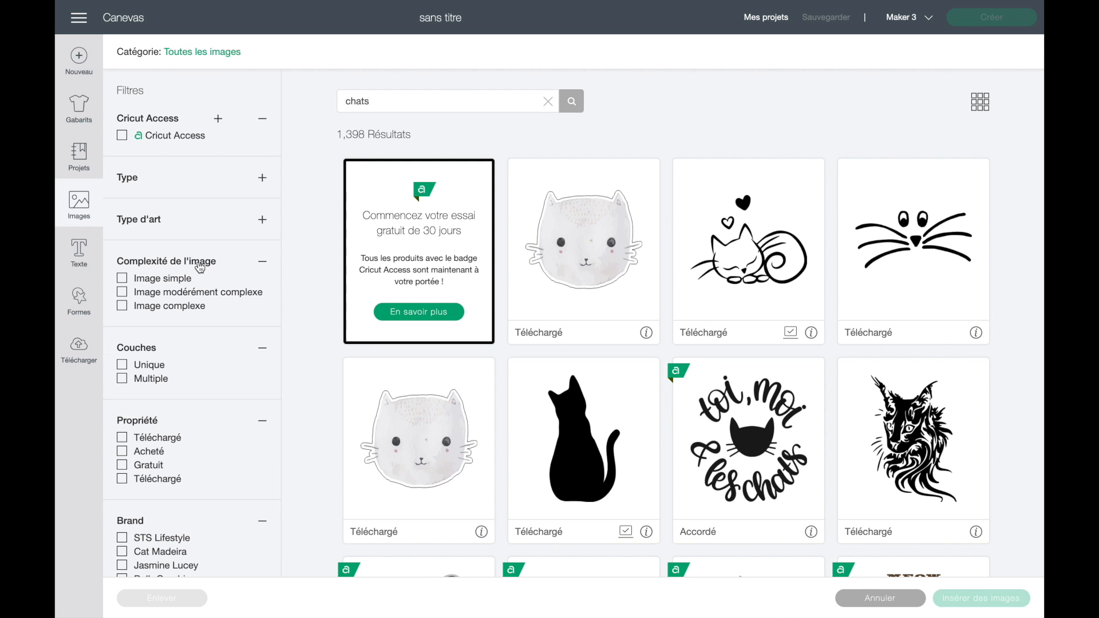
Step: Look through the Texte tool, the available basic shapes and the image upload option
click(83, 259)
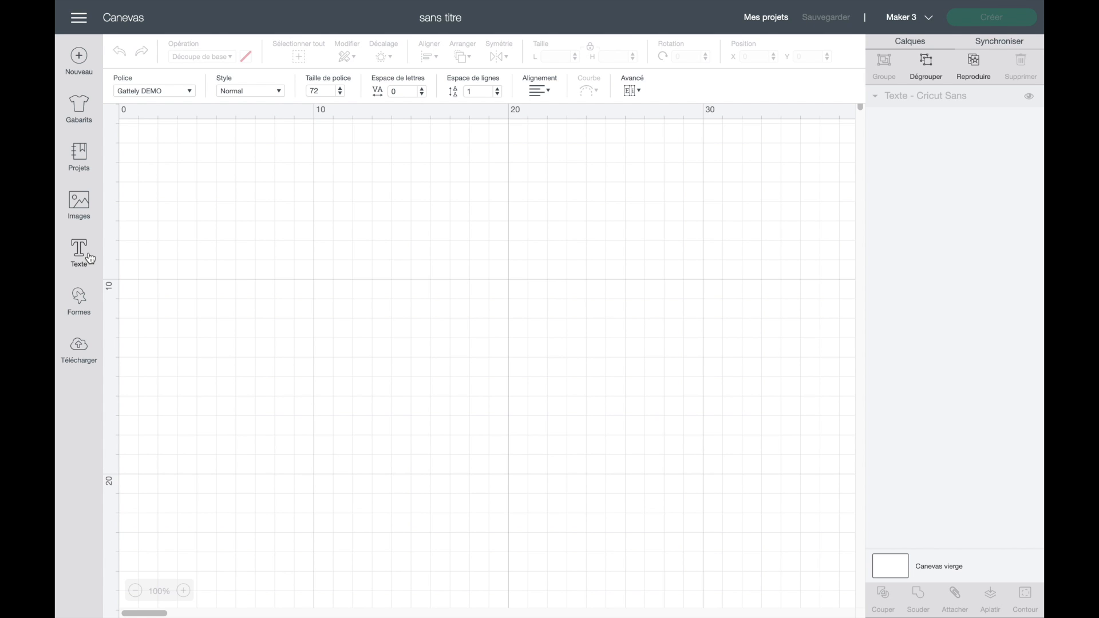
click(83, 298)
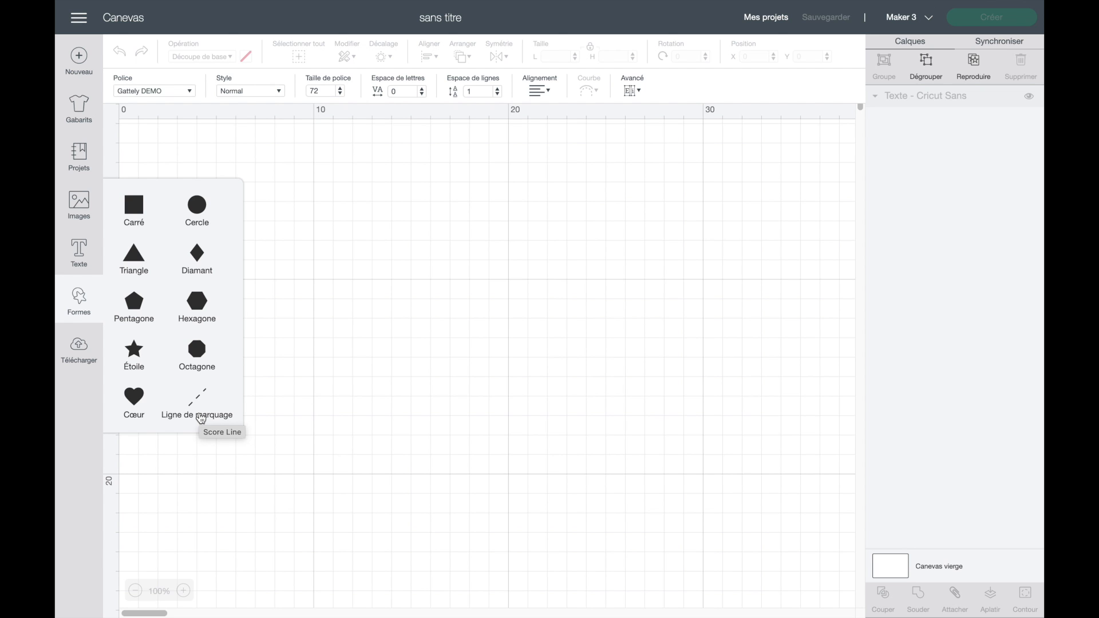
click(81, 297)
click(83, 356)
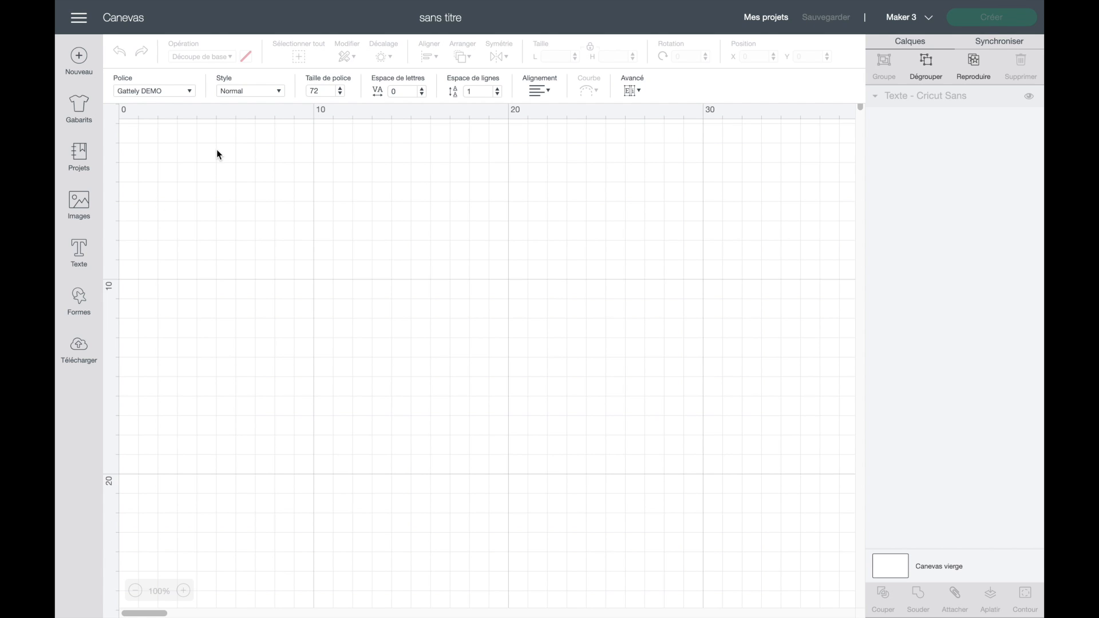
Step: Insert the orange sitting cat with a heart cutout and place it at about X 13.4, Y 8.0 cm on the canvas
click(79, 214)
scroll(431, 321, down, 10)
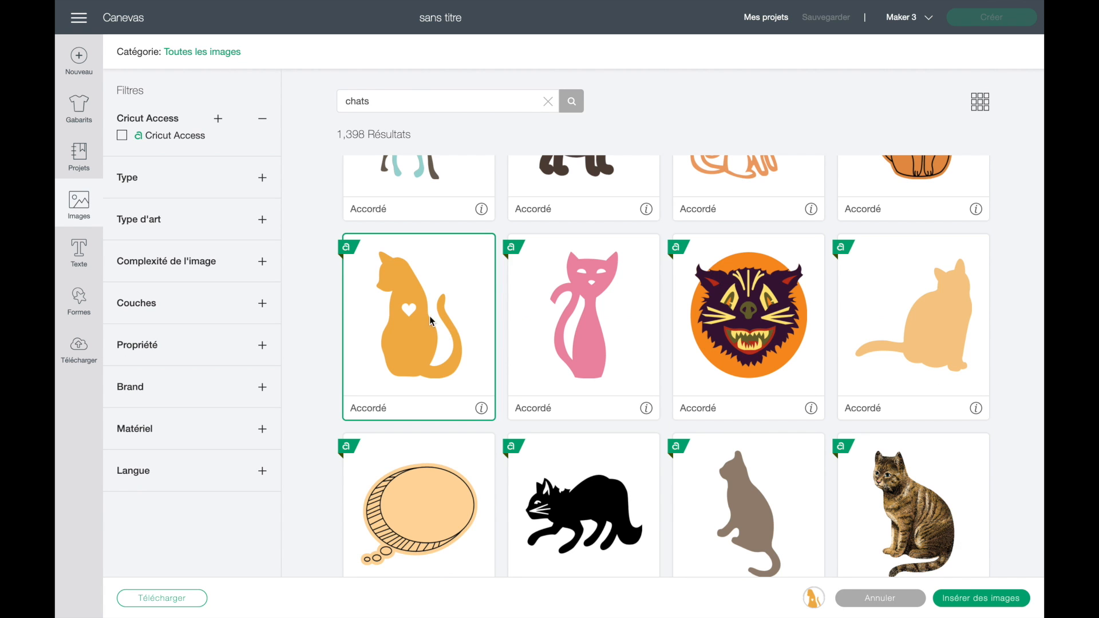
click(981, 598)
drag(202, 202, 440, 335)
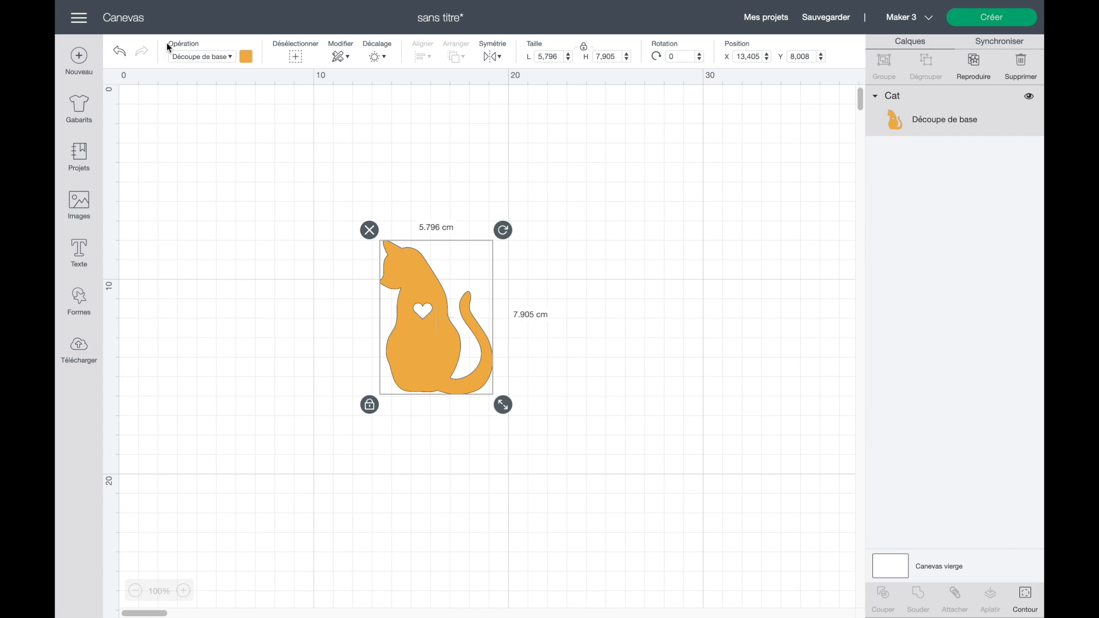
Step: Try the cut operations on the cat, setting it to Ondulé and then Perforer
click(197, 56)
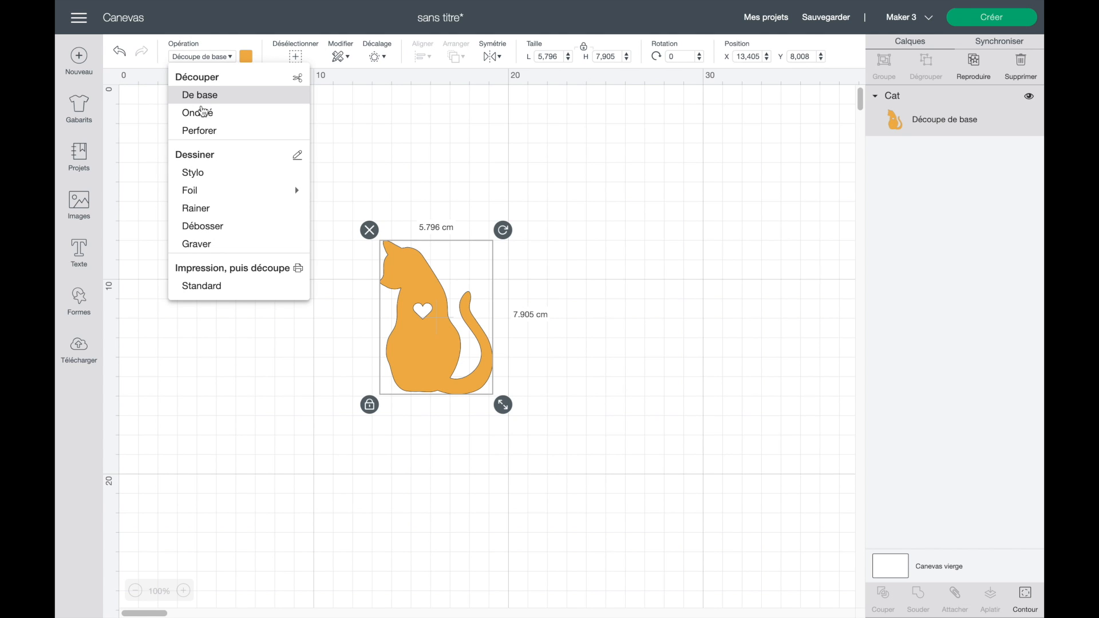
click(207, 94)
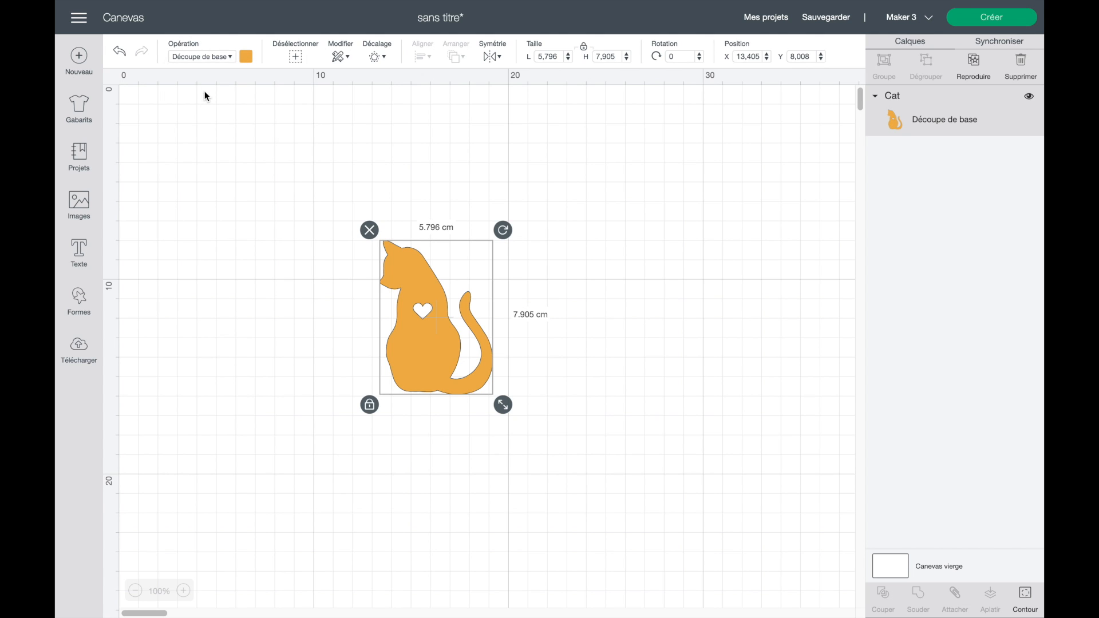
click(216, 60)
click(202, 114)
click(215, 59)
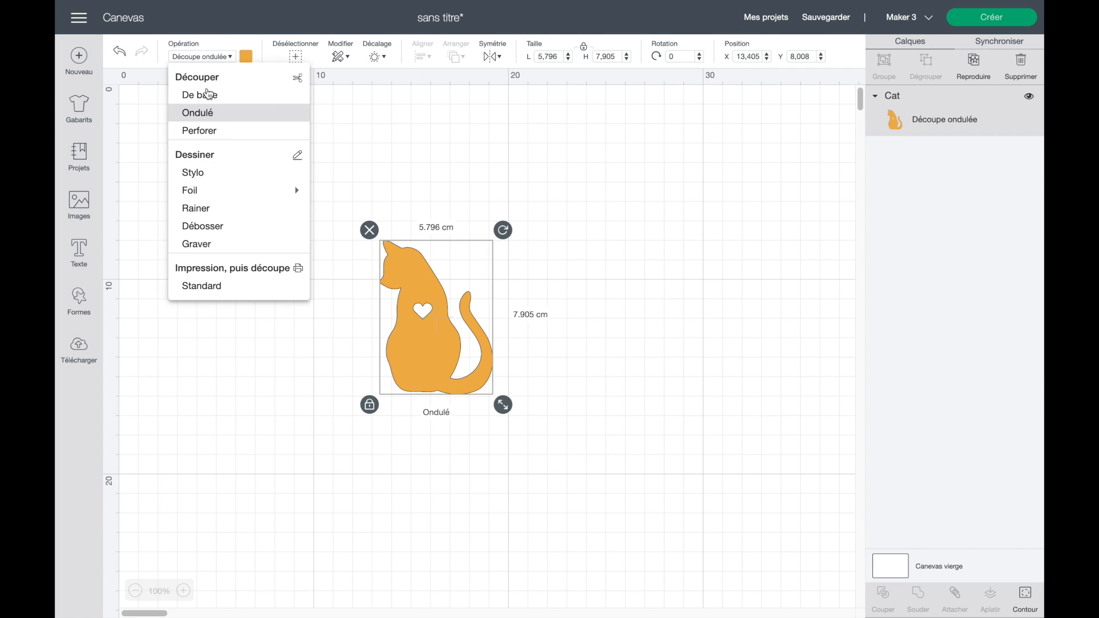
click(201, 131)
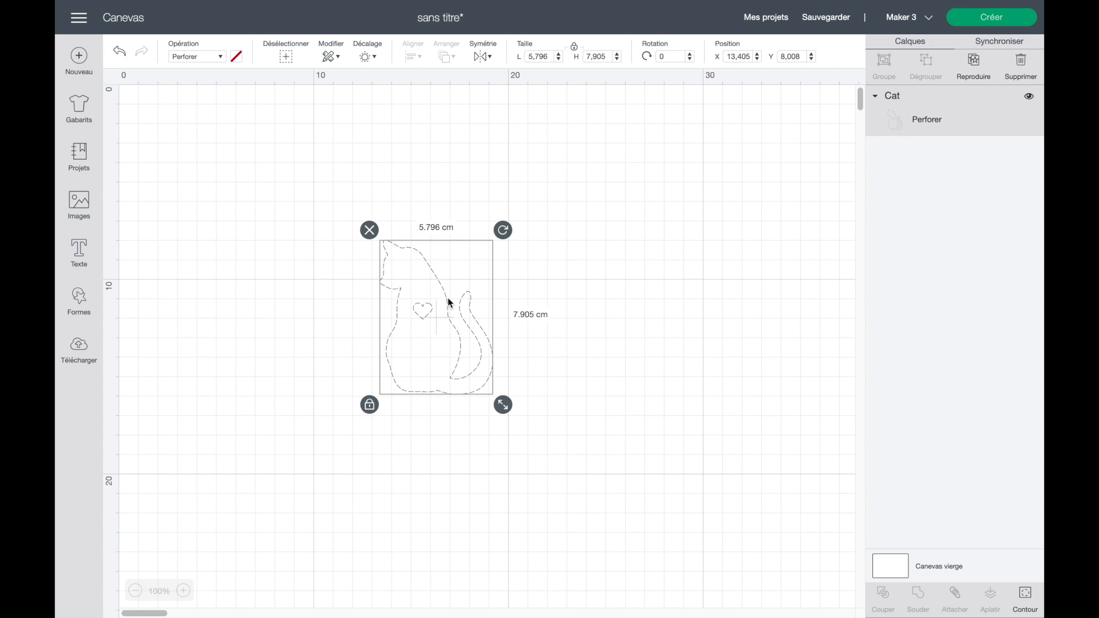
Step: Change the cat's operation to the Stylo drawing type
click(191, 56)
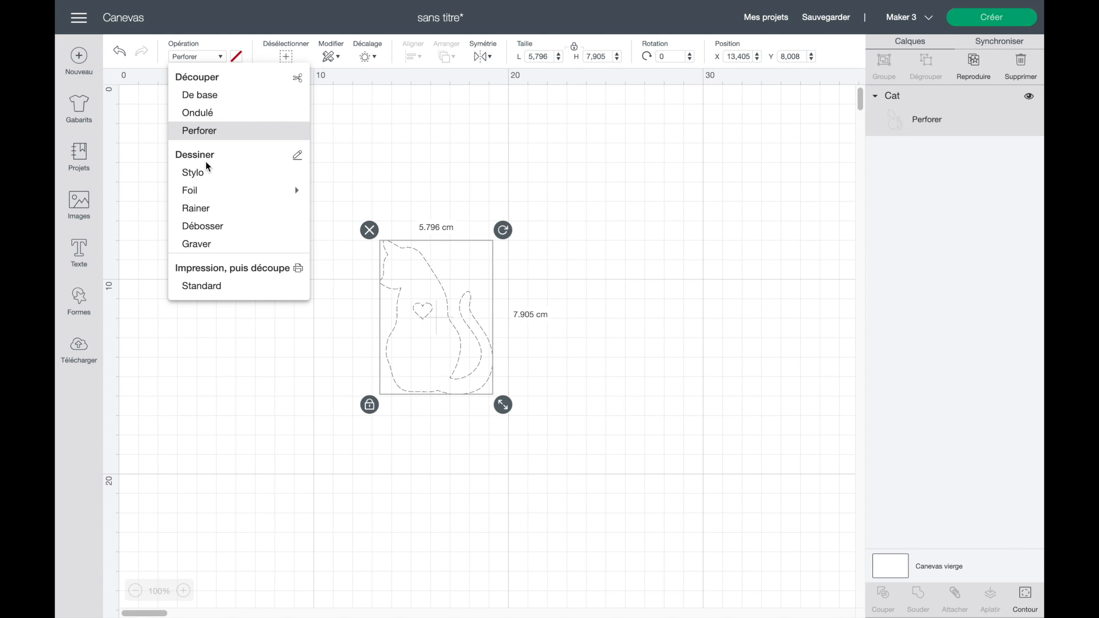
click(187, 152)
click(192, 57)
click(200, 172)
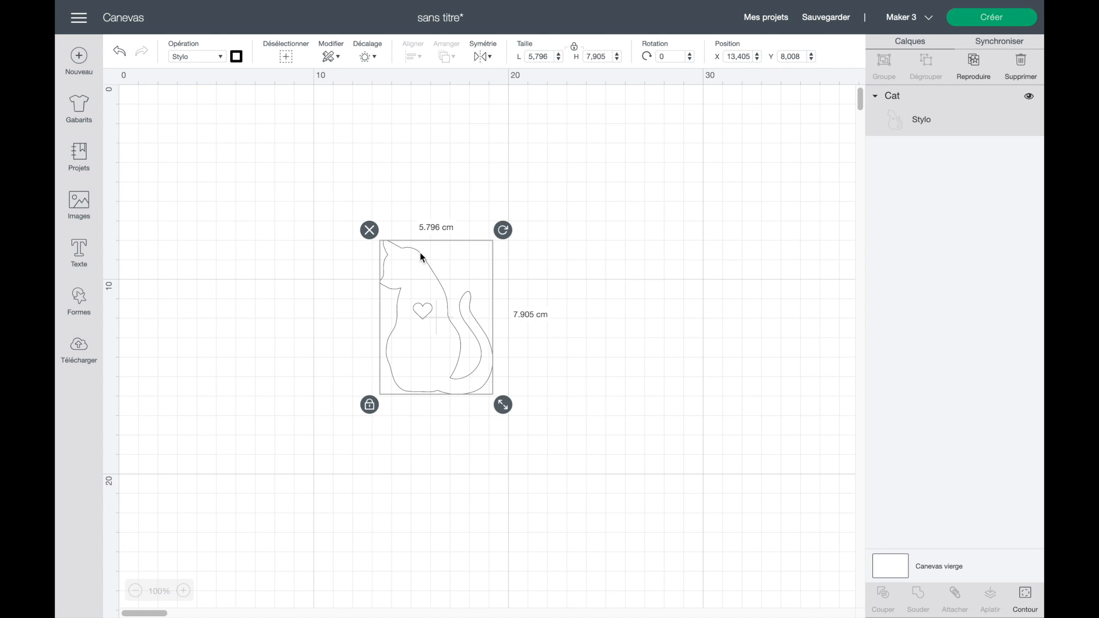
Step: Set the cat's operation to Foil with the Fine tip, then change it to Rainer
click(205, 59)
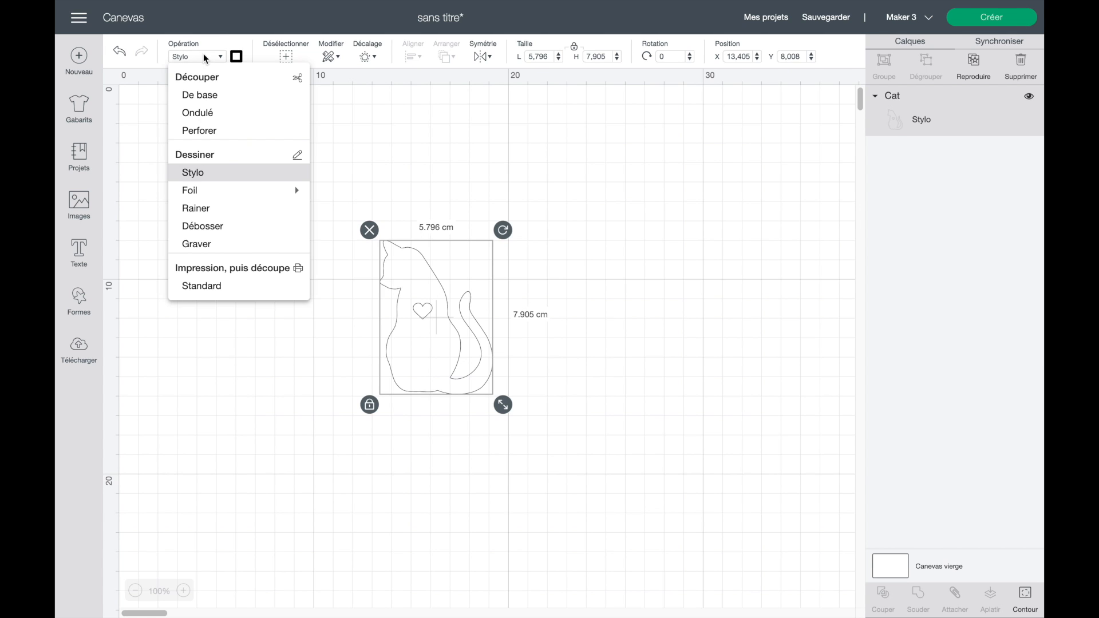
click(215, 192)
mouse_move(289, 194)
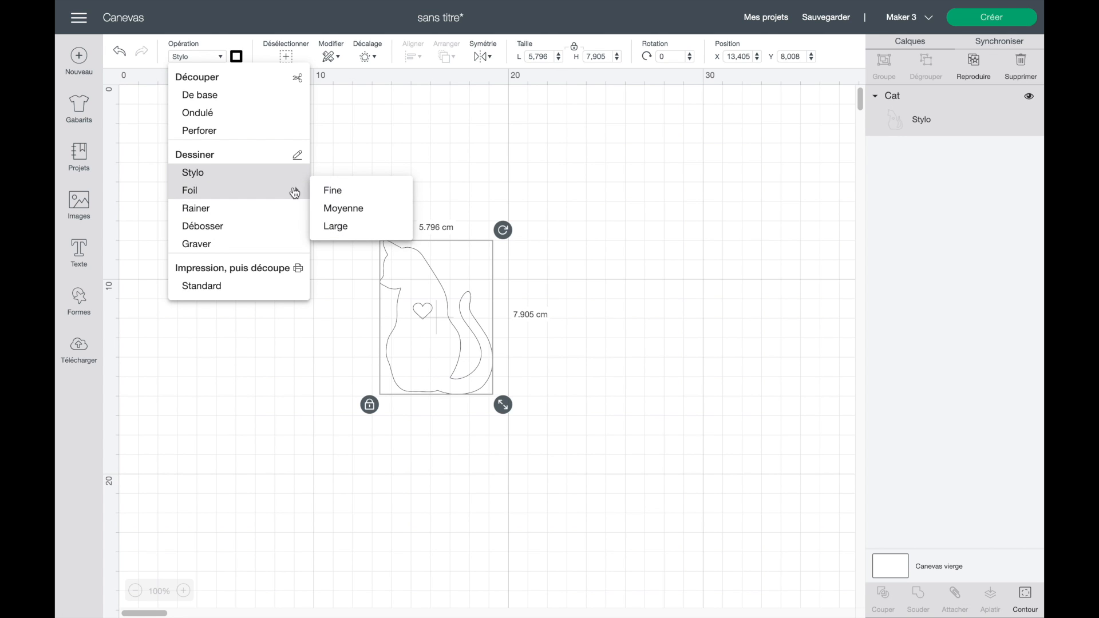
click(347, 195)
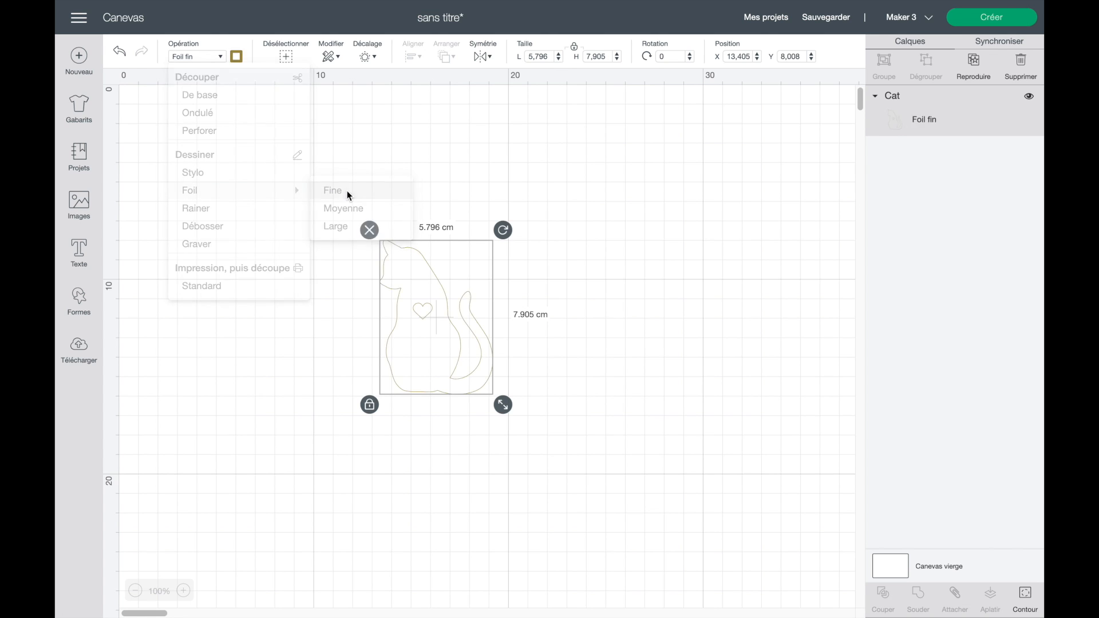
click(200, 55)
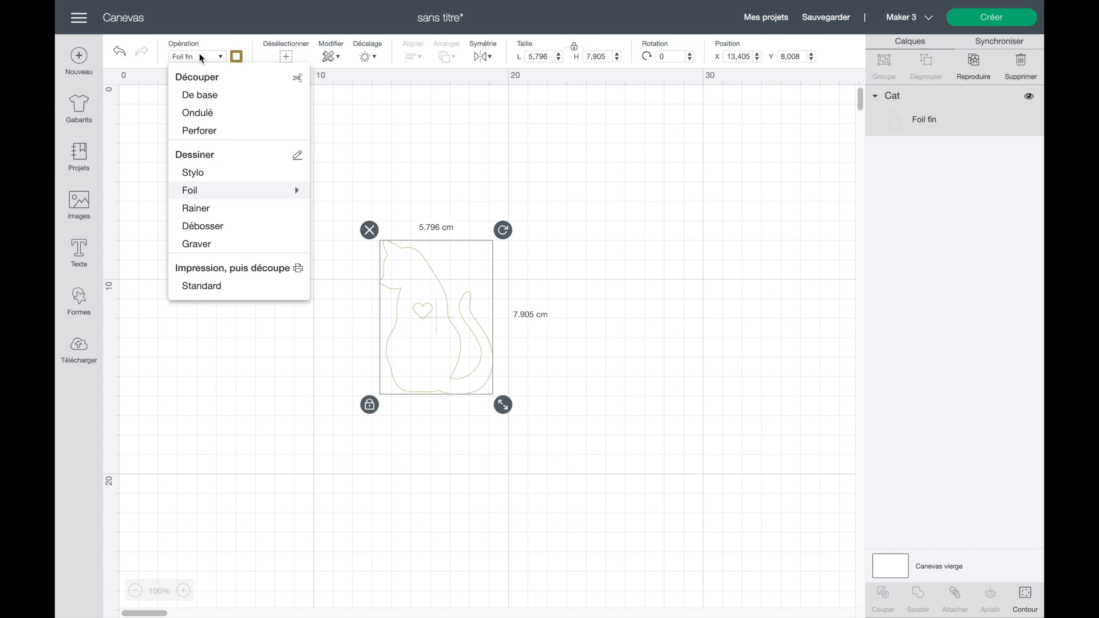
click(207, 209)
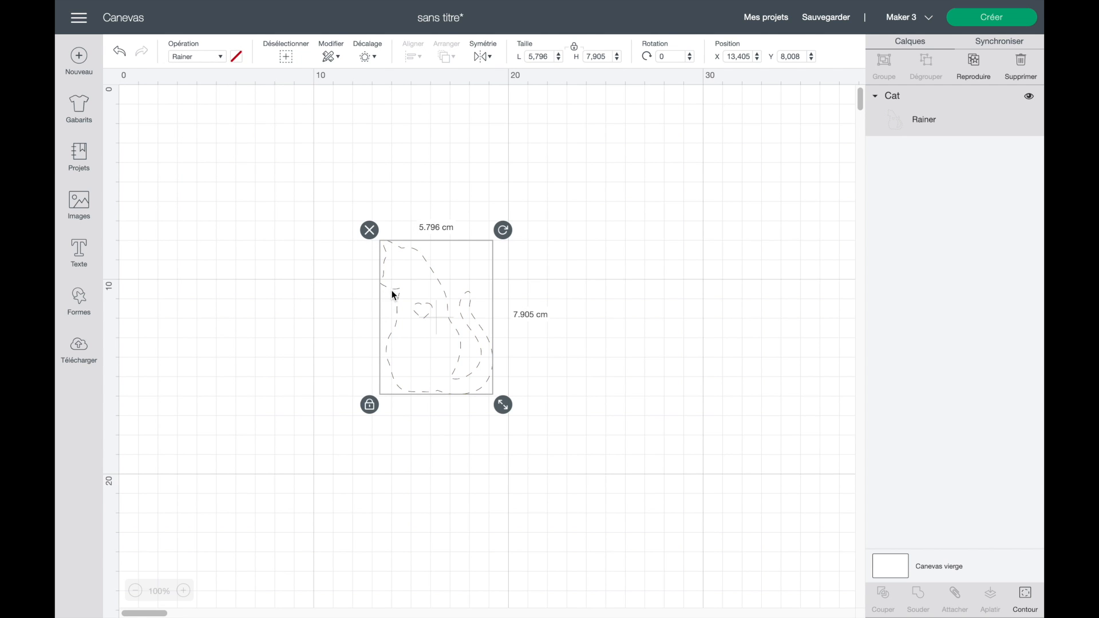
Step: Add a score line (Ligne de marquage) about 7.9 cm tall beside the cat with the Rainer operation, then delete it
click(84, 315)
click(196, 401)
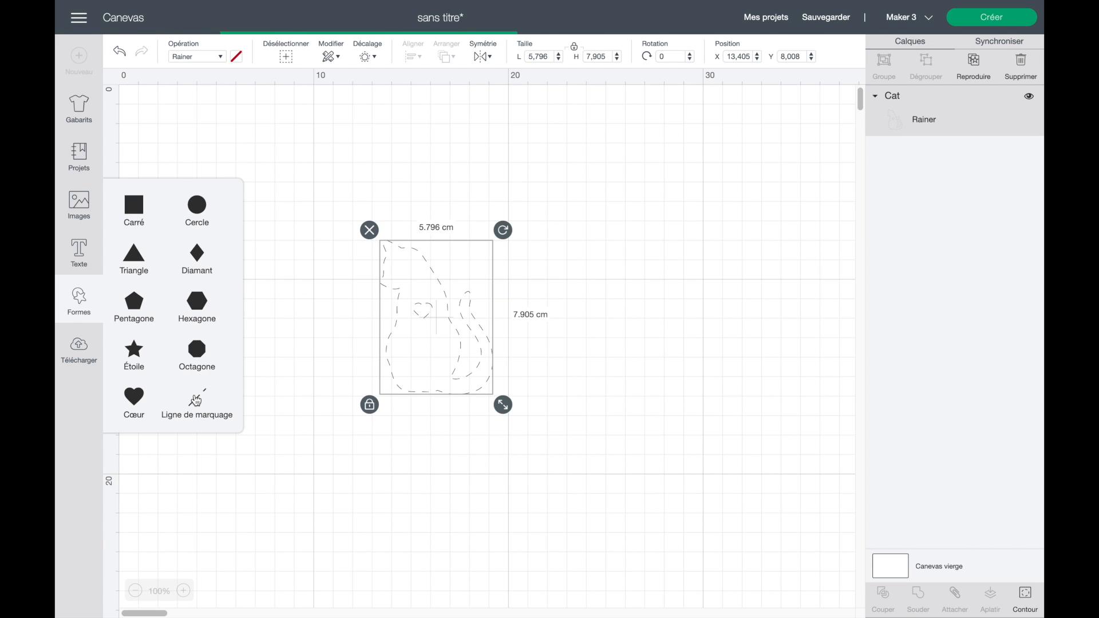
drag(168, 138, 314, 221)
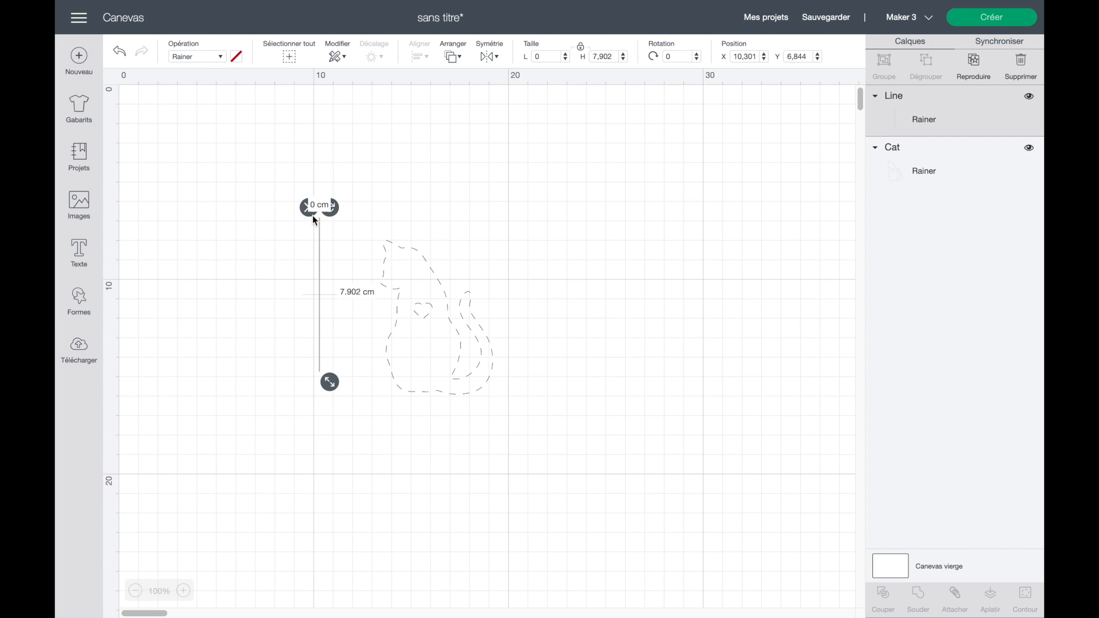
click(194, 56)
click(210, 210)
drag(317, 252, 317, 288)
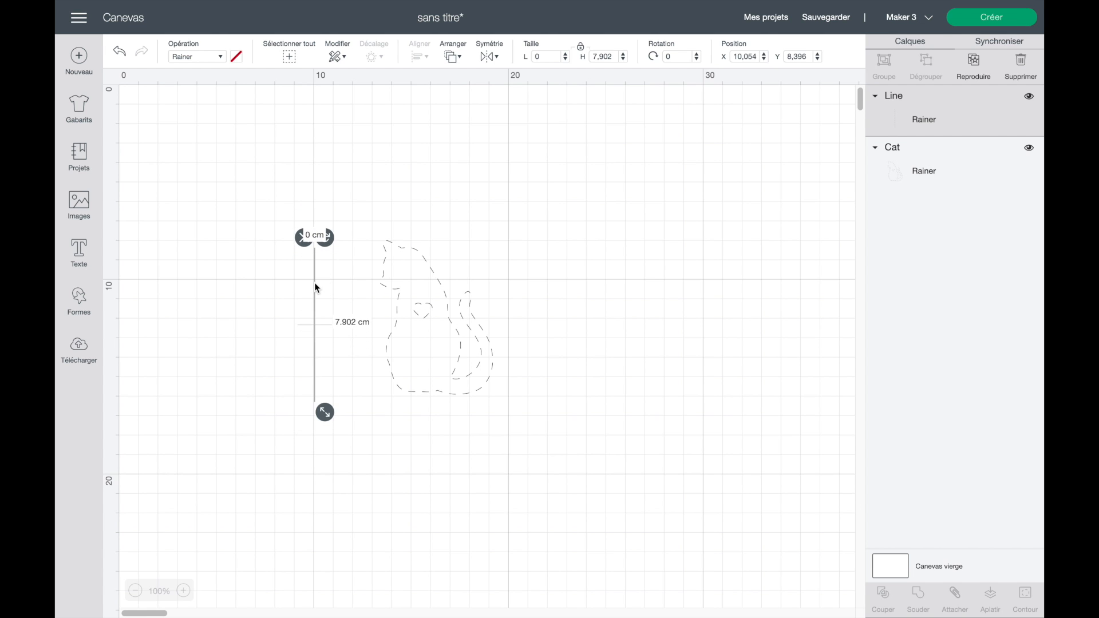
key(Delete)
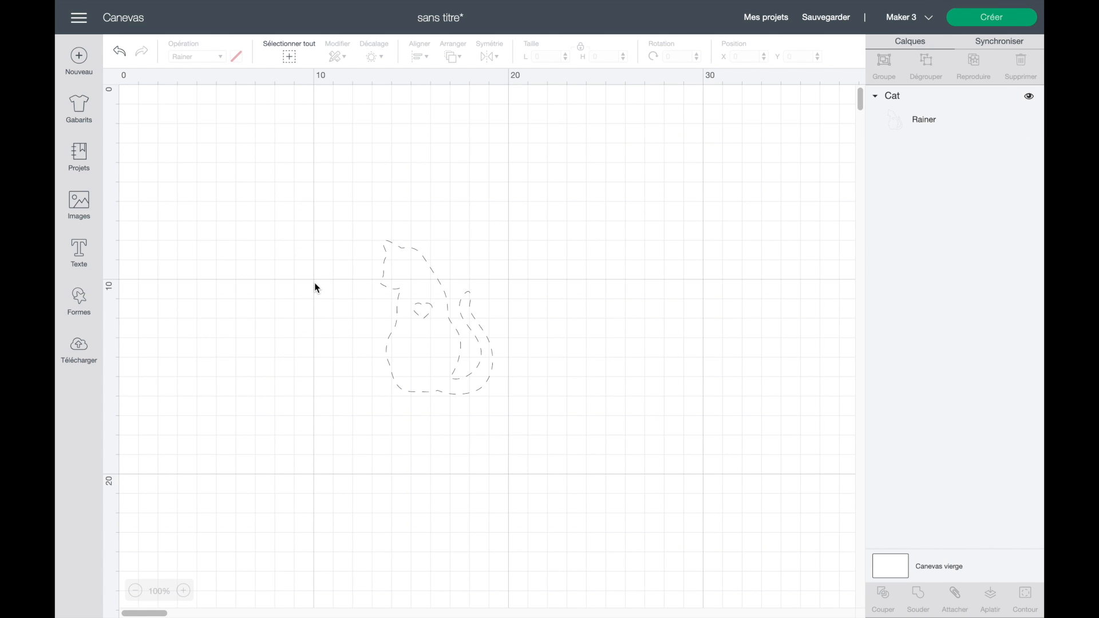
Step: Set the cat's operation to Débosser, then change it to Graver
click(389, 259)
click(195, 57)
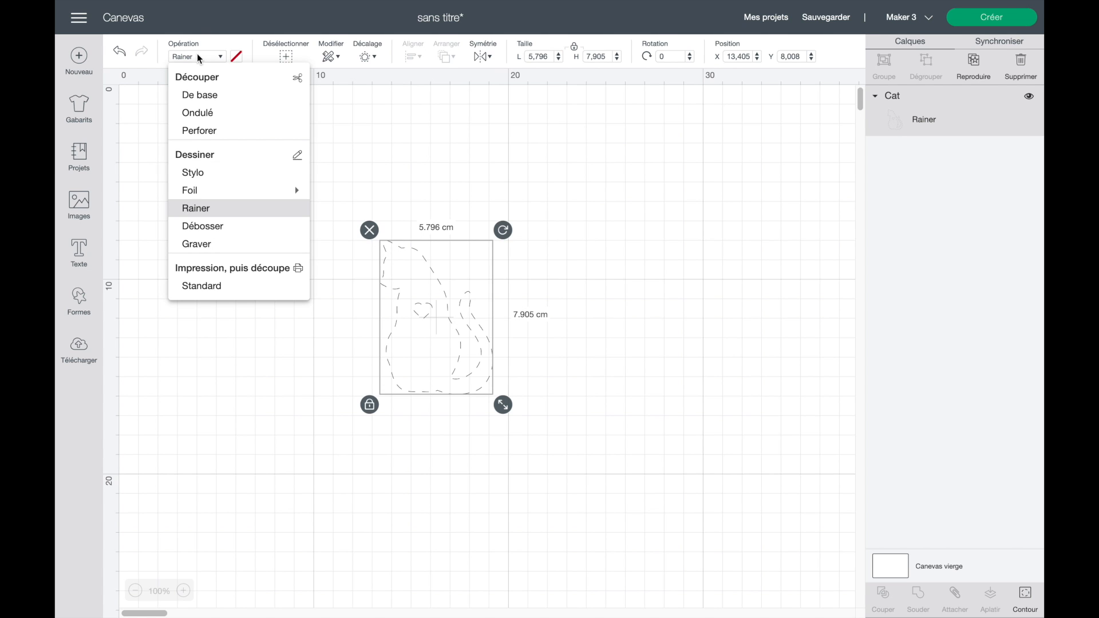
click(210, 228)
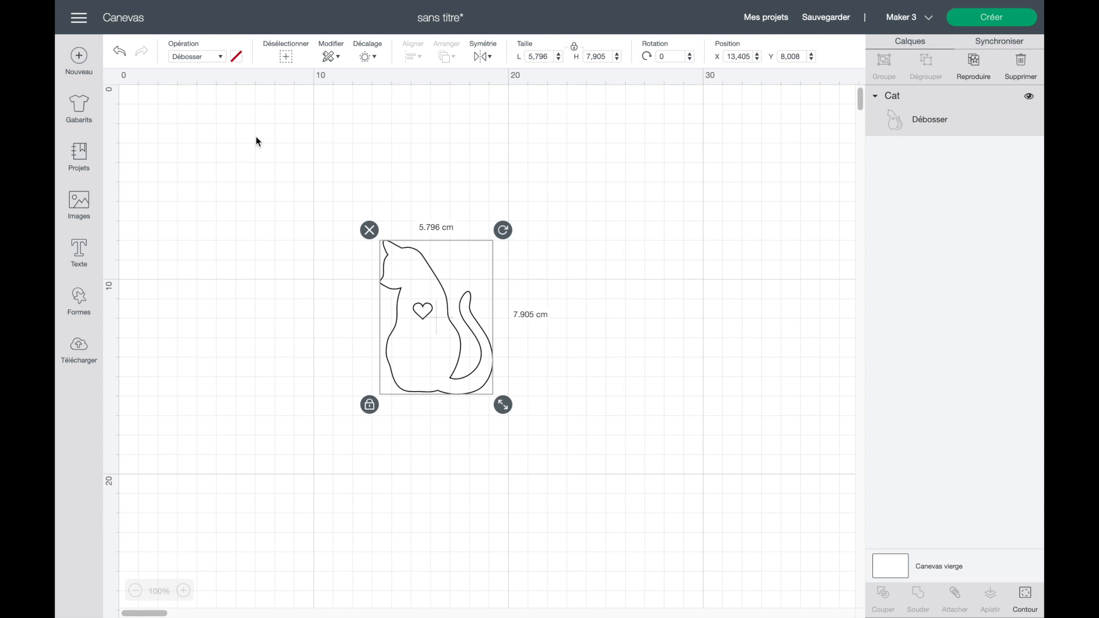
click(196, 57)
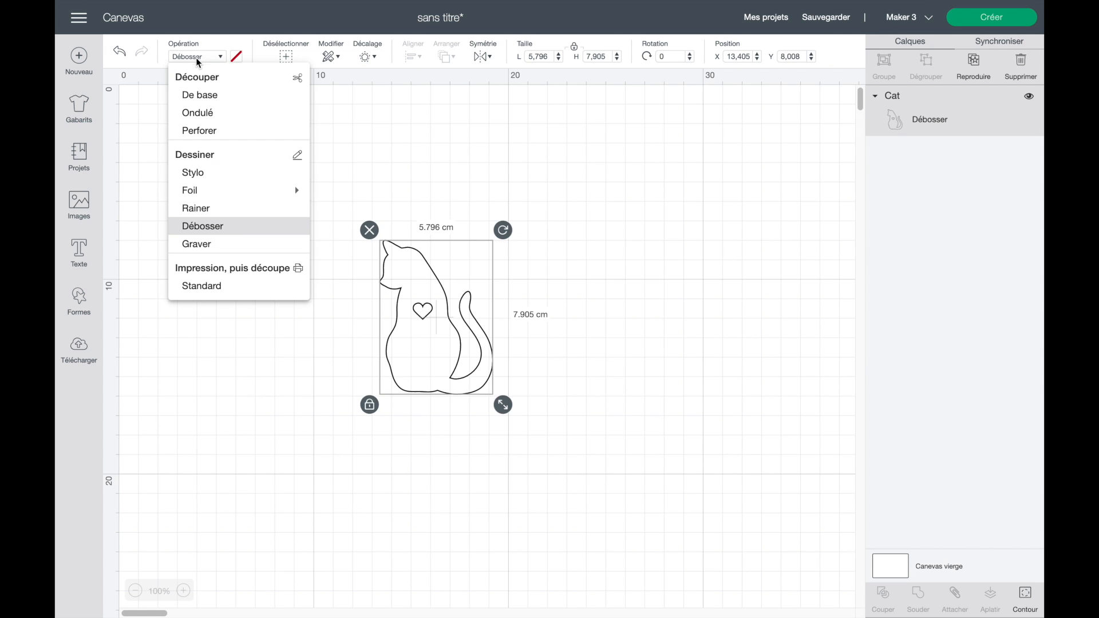
click(209, 248)
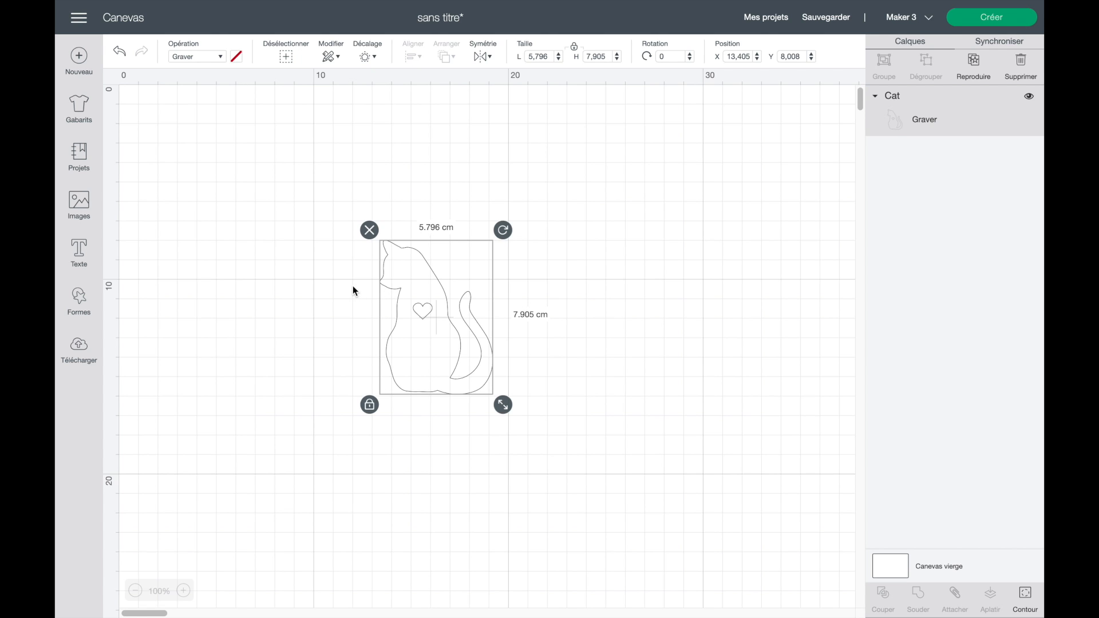
Step: Set the cat's operation to Standard print then cut (Impression, puis découpe)
click(186, 60)
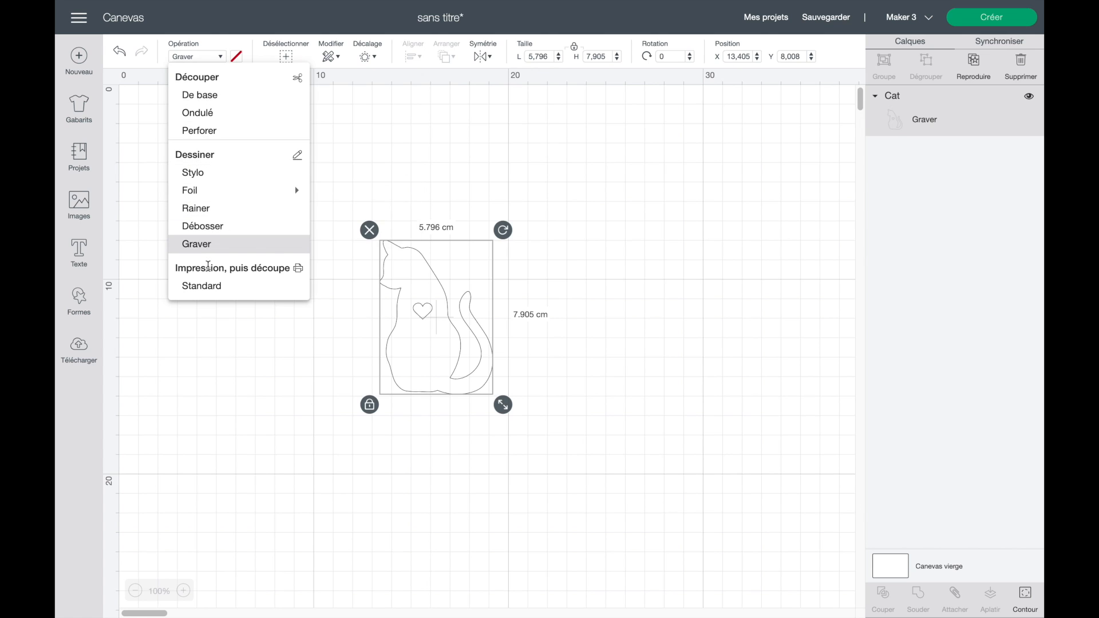
click(212, 288)
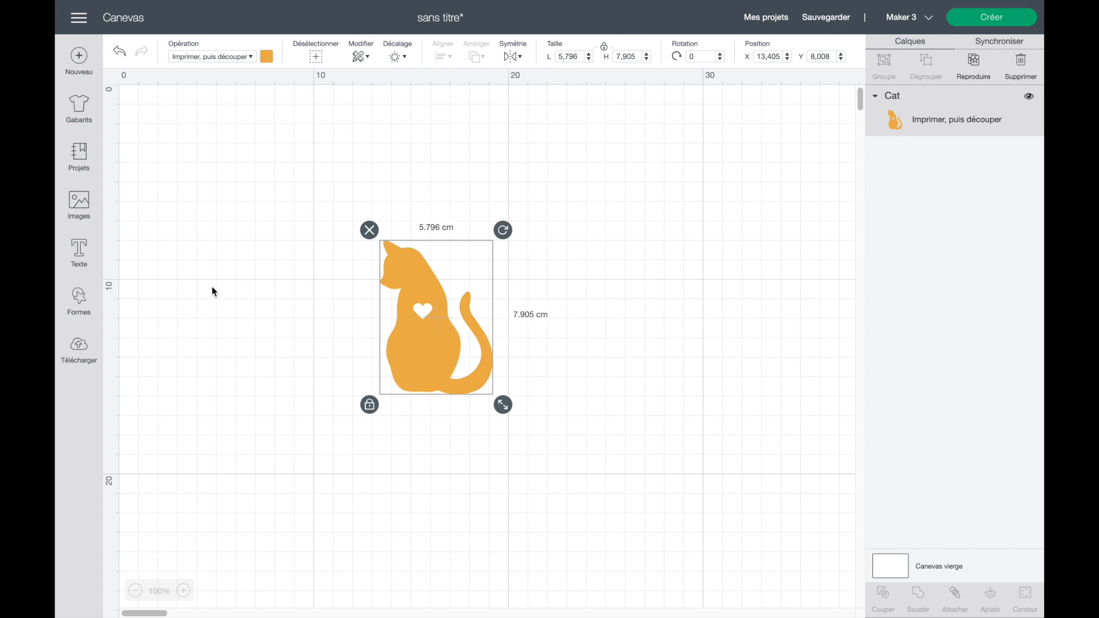